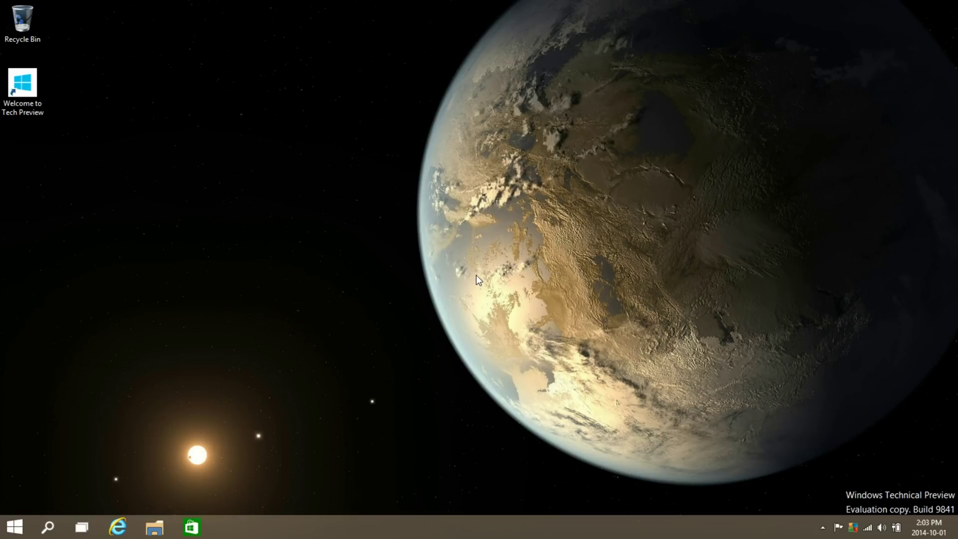
- Bring up Start, then reach Taskbar and Start Menu Properties from the taskbar's right-click menu
{"action": "key", "text": "super"}
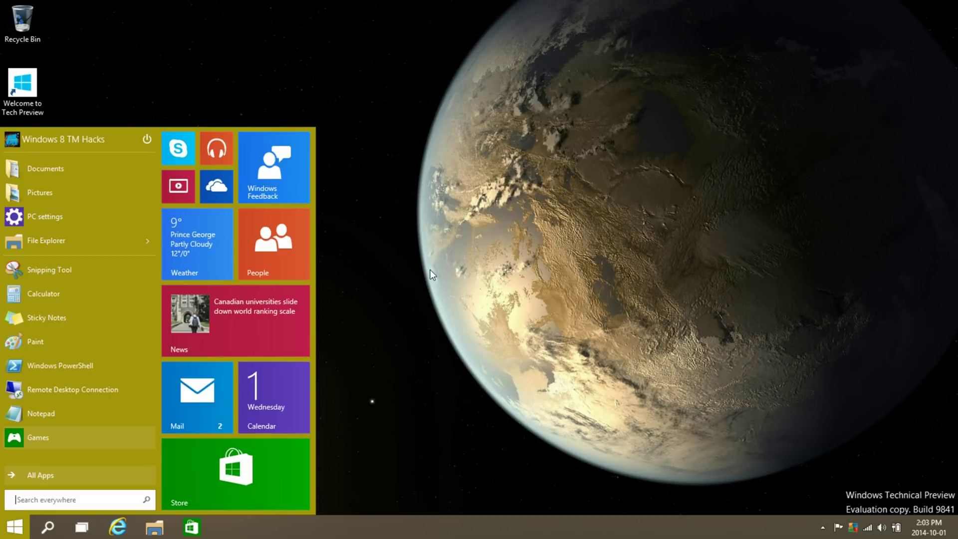
{"action": "right_click", "coordinate": [314, 295]}
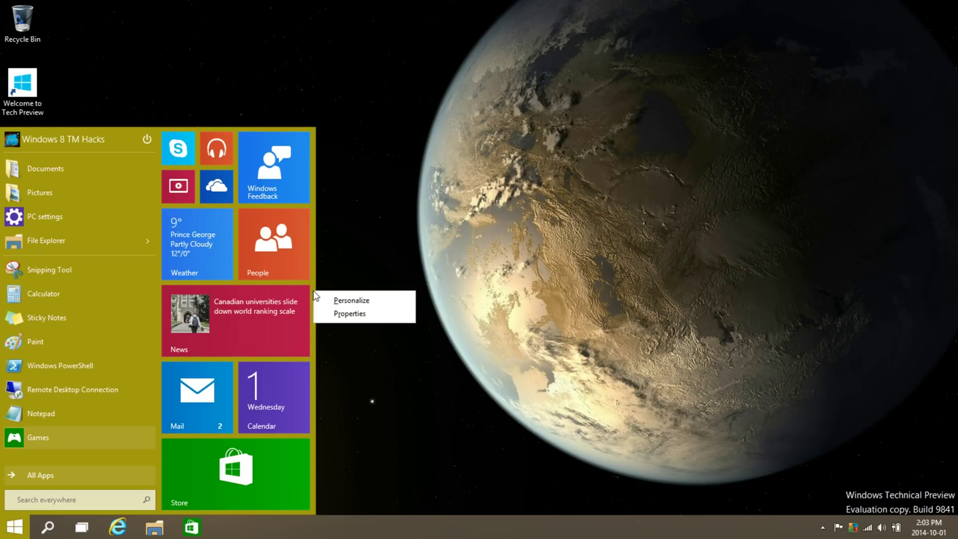
{"action": "key", "text": "Down"}
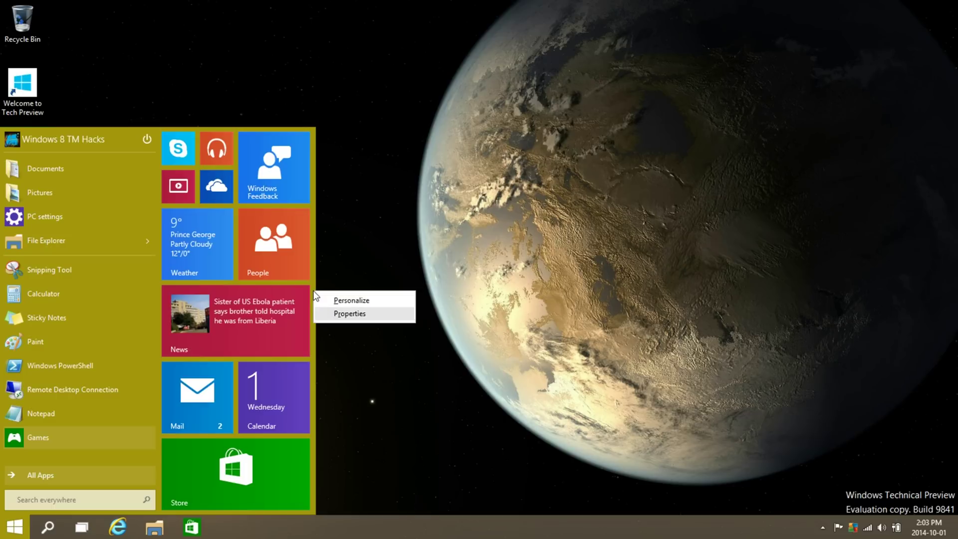
{"action": "key", "text": "Return"}
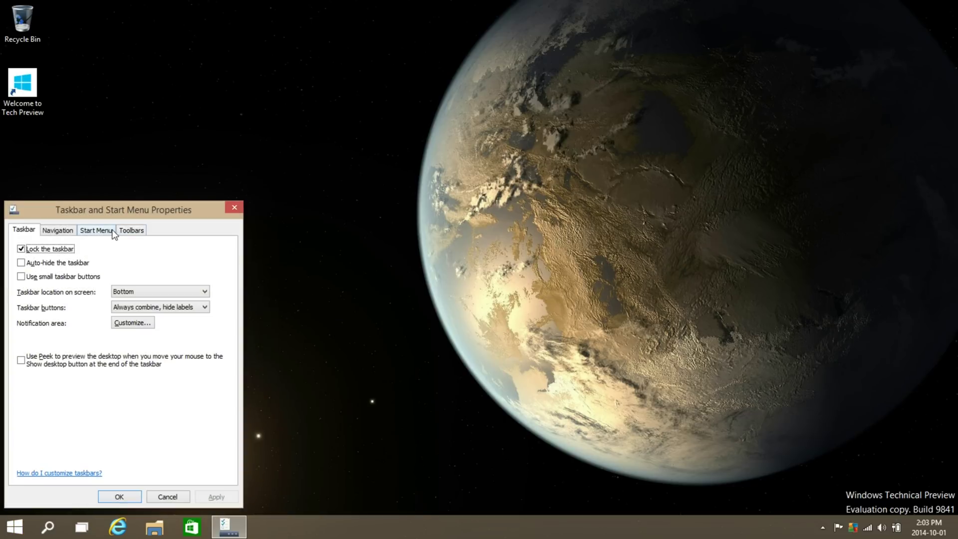
- On the Start Menu page, turn off 'Use the Start menu instead of the Start screen' and apply it
{"action": "left_click", "coordinate": [110, 231]}
{"action": "left_click", "coordinate": [80, 253]}
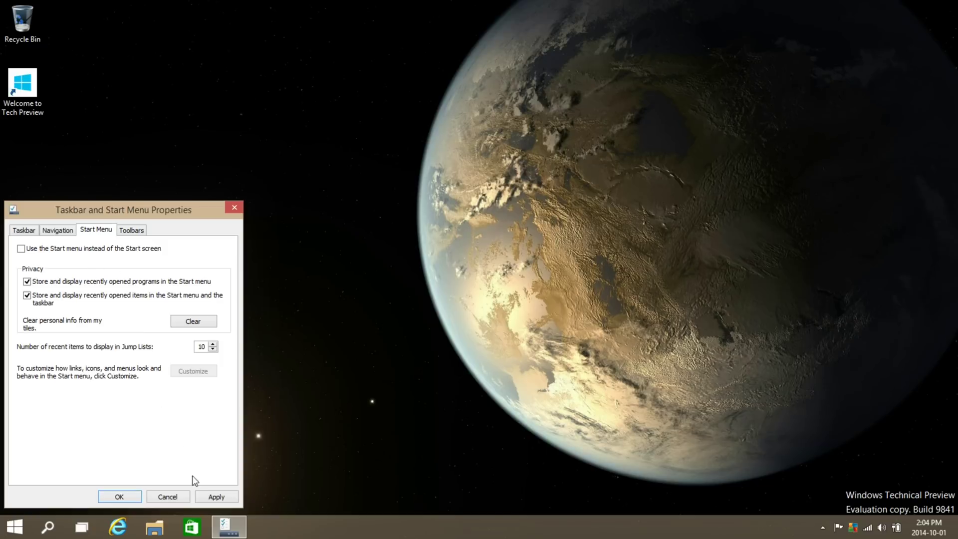
{"action": "left_click", "coordinate": [209, 498]}
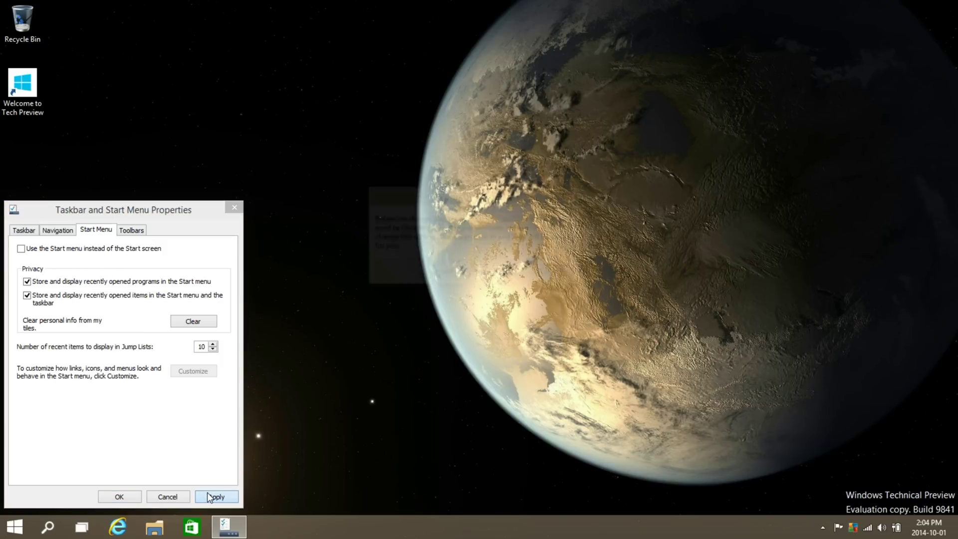
{"action": "key", "text": "Tab"}
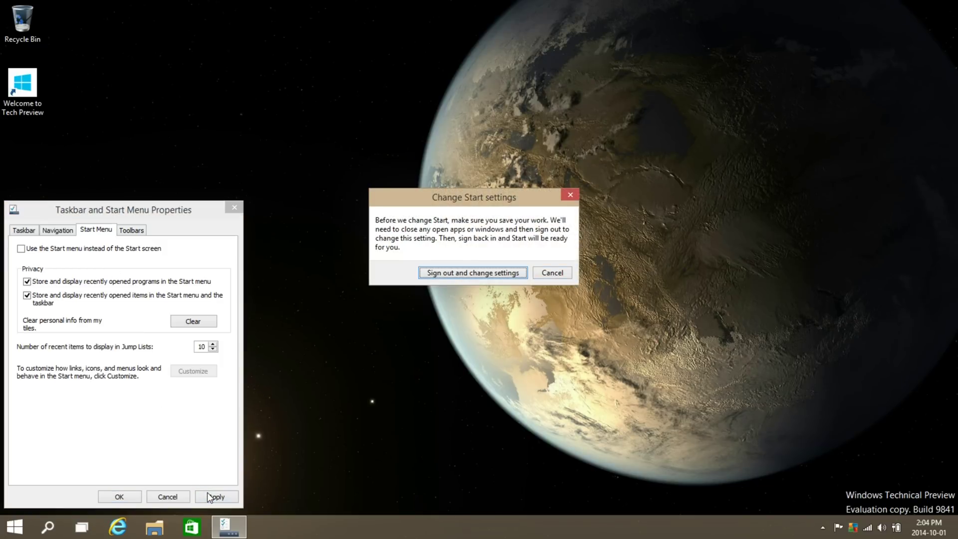
- Sign out to change settings, then confirm Start now shows the full-screen Start screen and dismiss it
{"action": "left_click", "coordinate": [473, 274]}
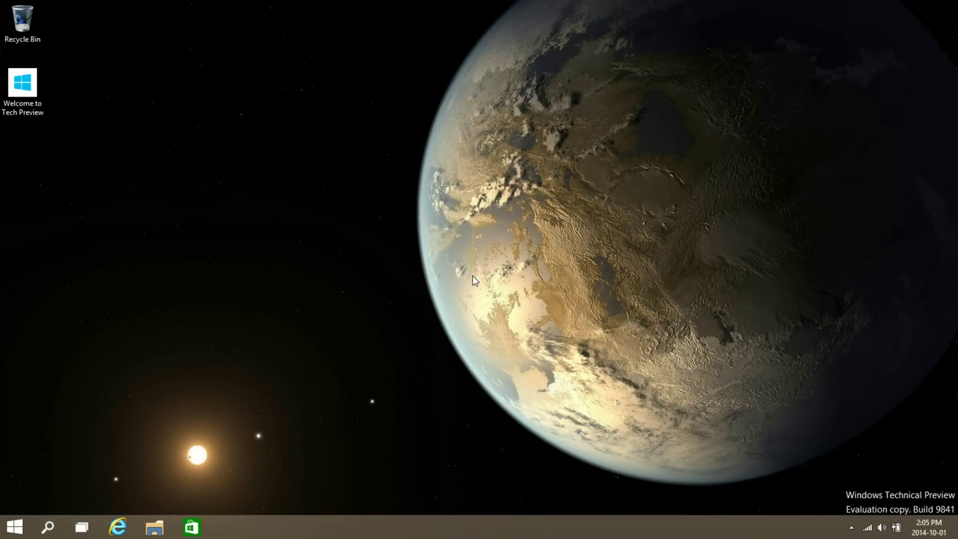
{"action": "key", "text": "super"}
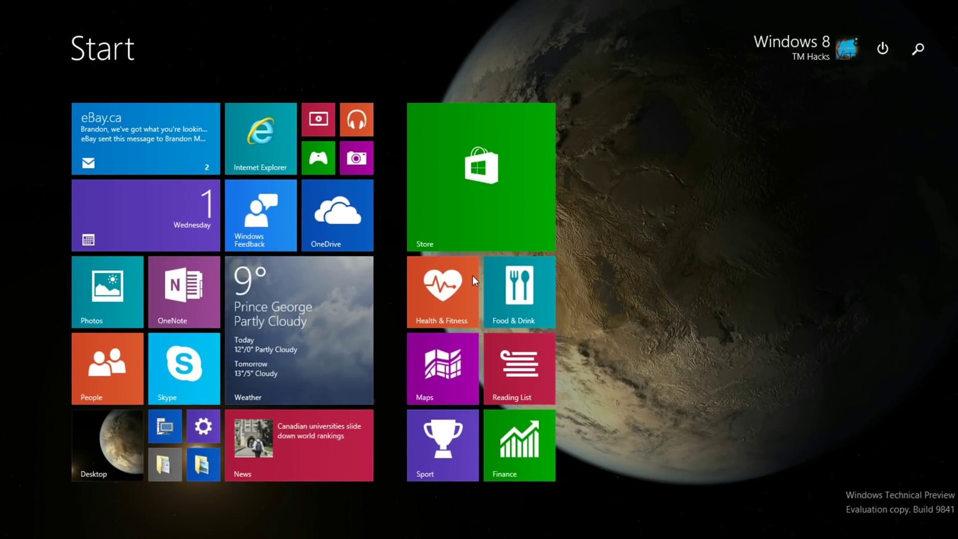
{"action": "key", "text": "super"}
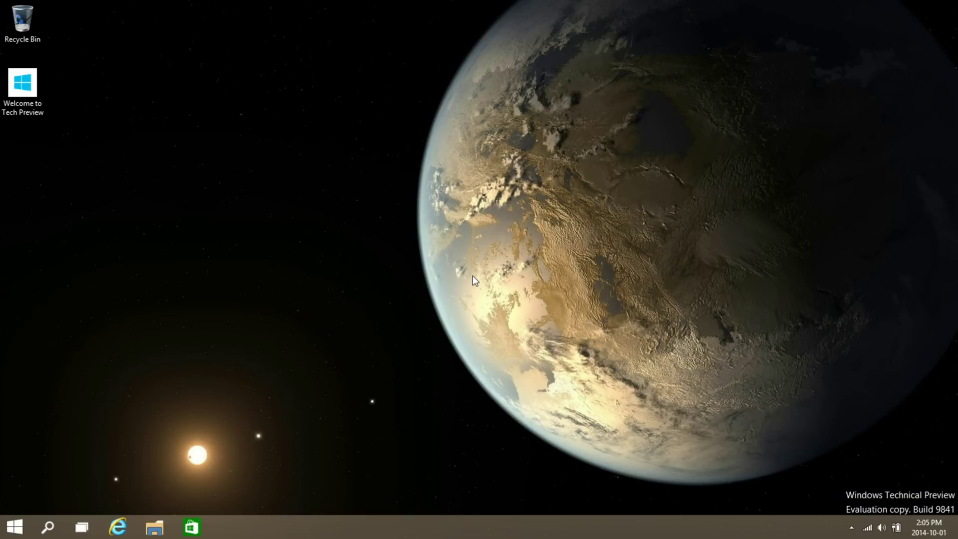